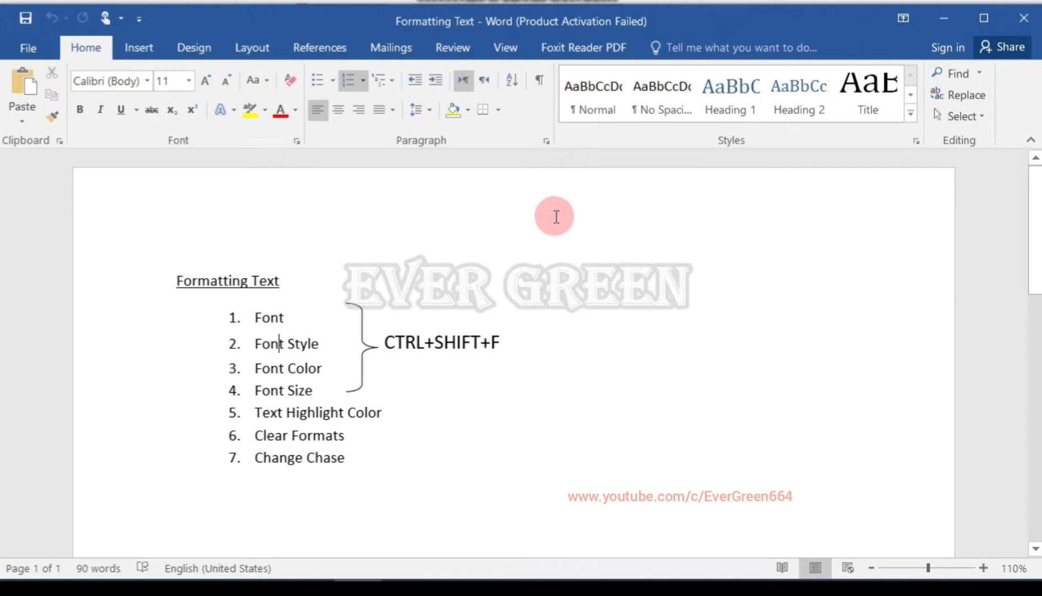
Select 'This is test for MS word' on the first sample line and apply the Algerian font
{"action": "scroll", "coordinate": [587, 275], "scroll_direction": "down", "scroll_amount": 5}
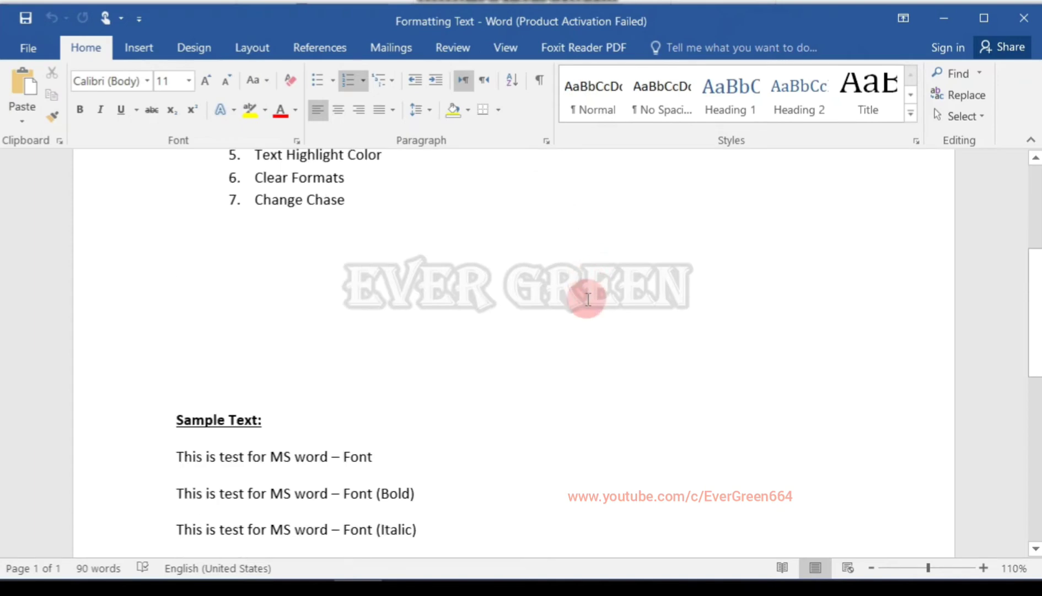
{"action": "scroll", "coordinate": [587, 295], "scroll_direction": "down", "scroll_amount": 4}
{"action": "scroll", "coordinate": [588, 303], "scroll_direction": "down", "scroll_amount": 3}
{"action": "scroll", "coordinate": [587, 298], "scroll_direction": "up", "scroll_amount": 3}
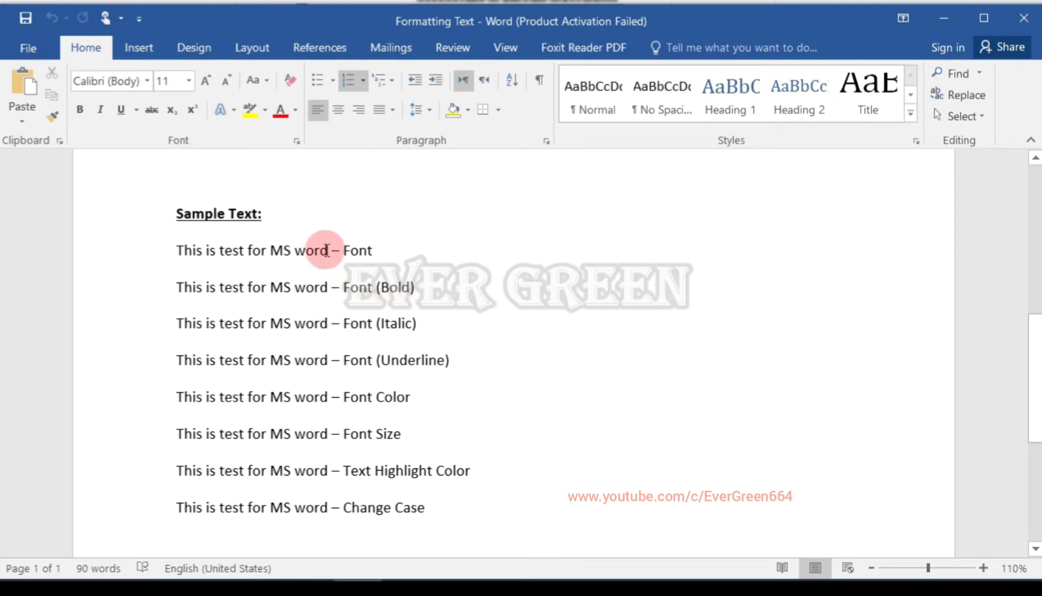
{"action": "left_click_drag", "start_coordinate": [326, 251], "coordinate": [184, 260]}
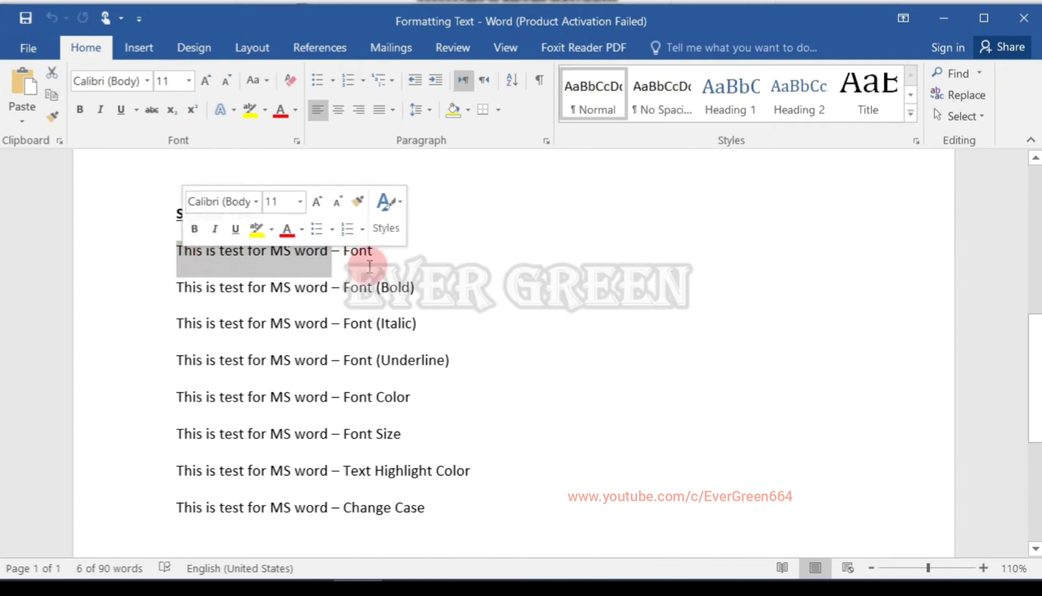
{"action": "left_click", "coordinate": [149, 81]}
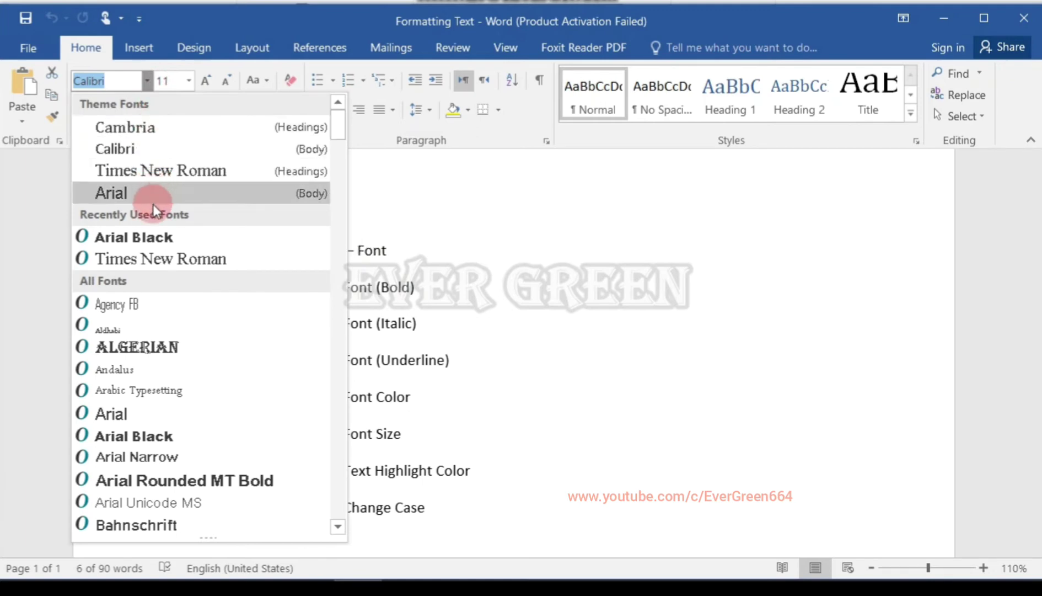
{"action": "left_click", "coordinate": [148, 358]}
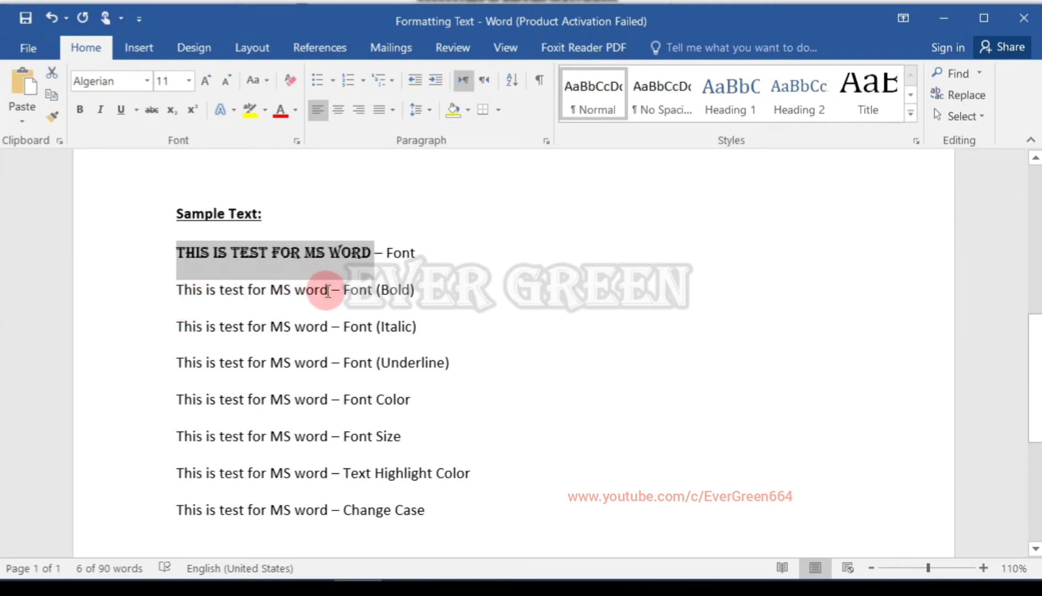
Bold the Font (Bold) line's phrase with Ctrl+B, undo it, then reapply Bold from the ribbon
{"action": "mouse_move", "coordinate": [330, 290]}
{"action": "left_mouse_down"}
{"action": "mouse_move", "coordinate": [239, 298]}
{"action": "mouse_move", "coordinate": [178, 287]}
{"action": "left_mouse_up"}
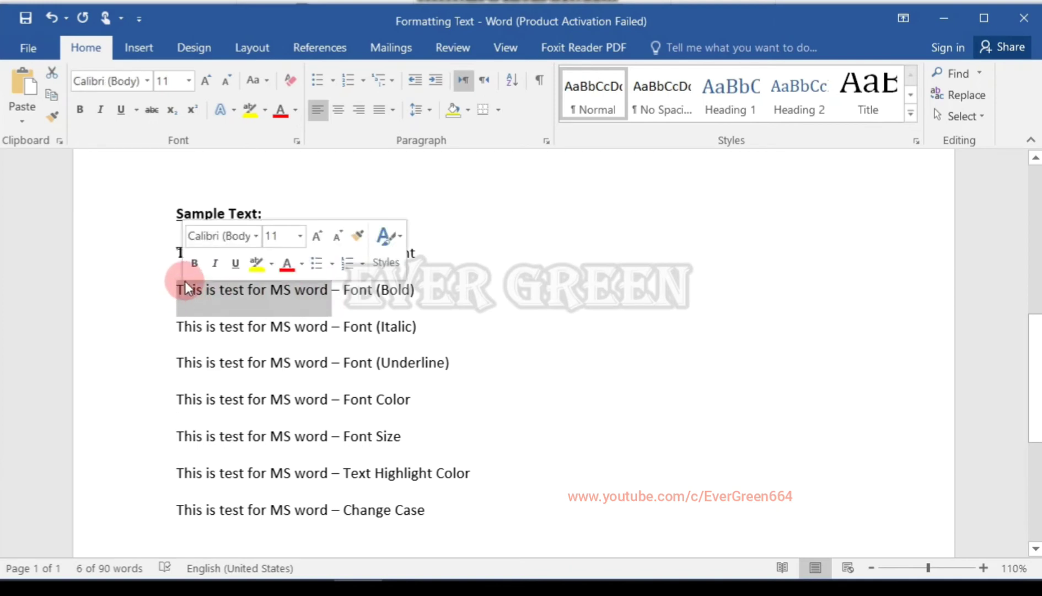
{"action": "key", "text": "ctrl+b"}
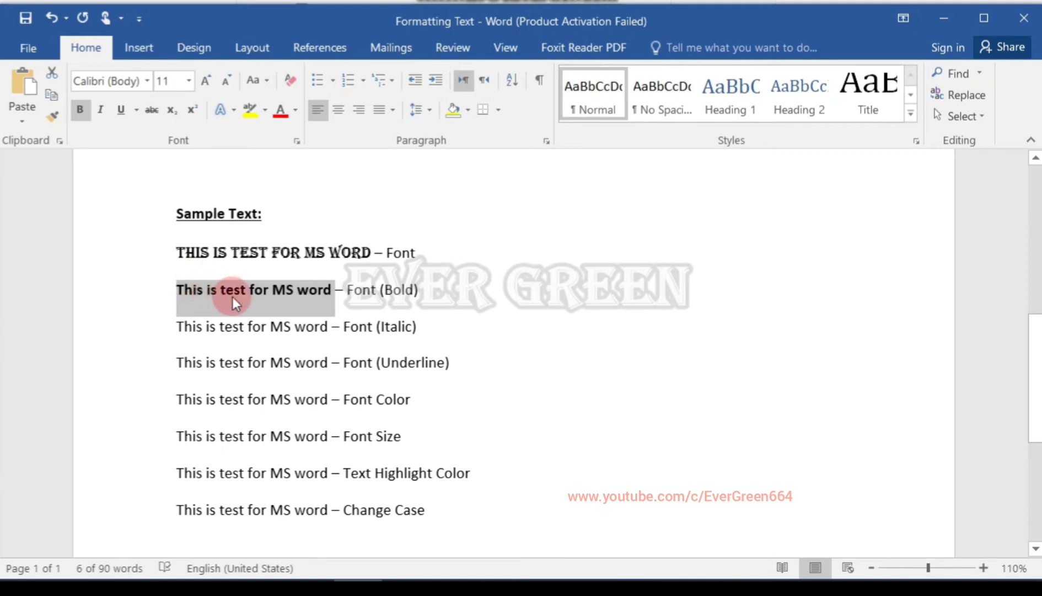
{"action": "key", "text": "ctrl+z"}
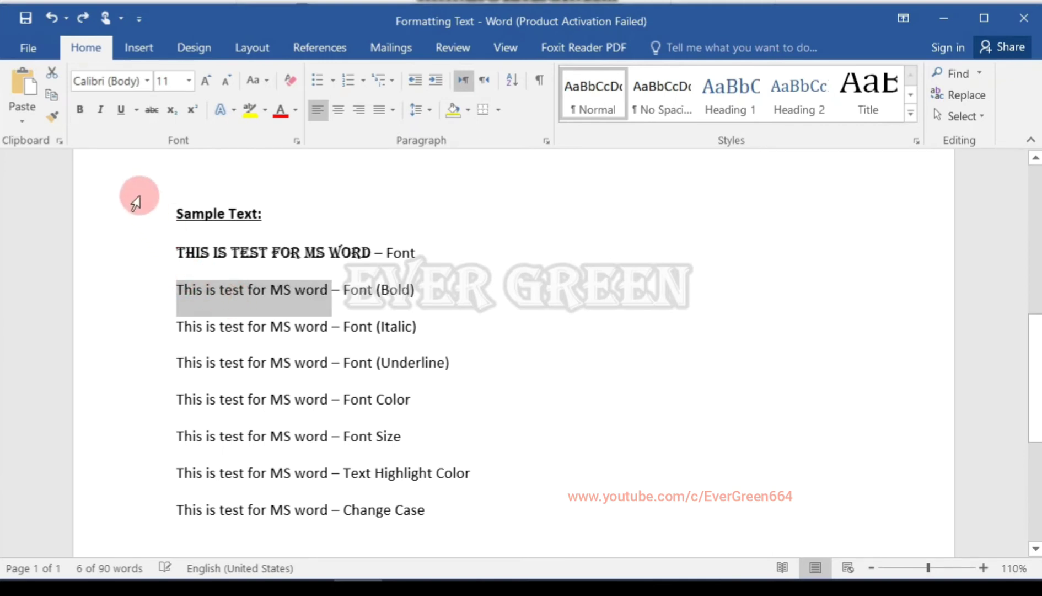
{"action": "left_click", "coordinate": [83, 114]}
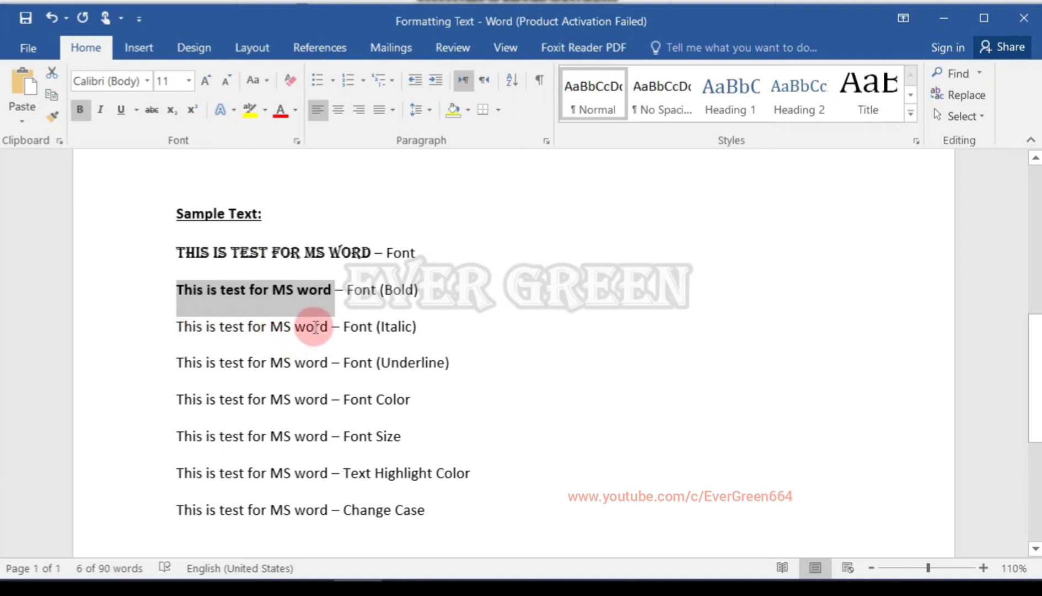
Select 'This is test for MS word' on the Font (Italic) line and make it italic
{"action": "left_click_drag", "start_coordinate": [328, 327], "coordinate": [192, 326]}
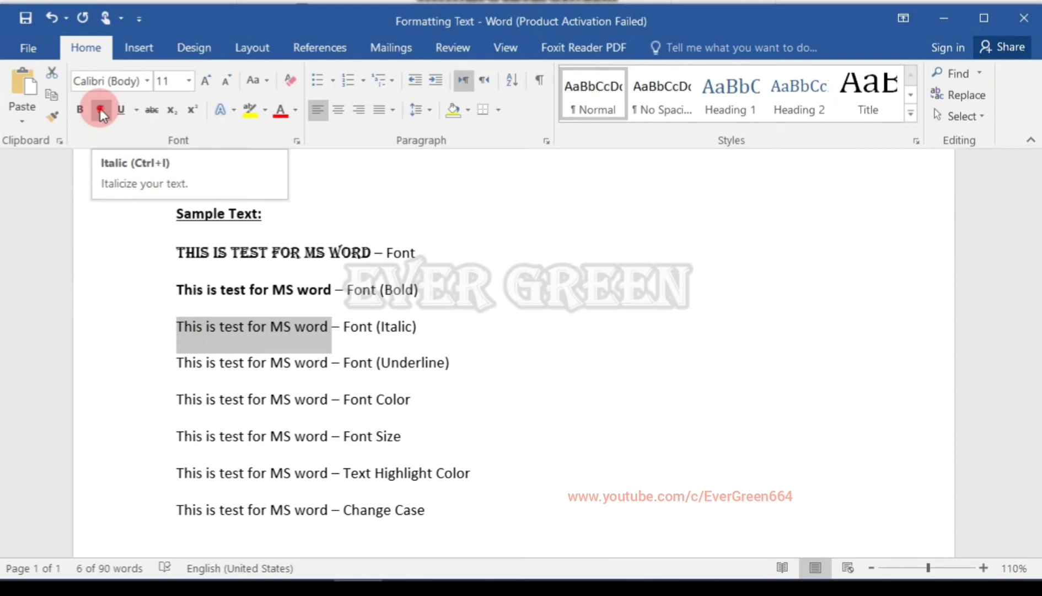
{"action": "left_click", "coordinate": [100, 109]}
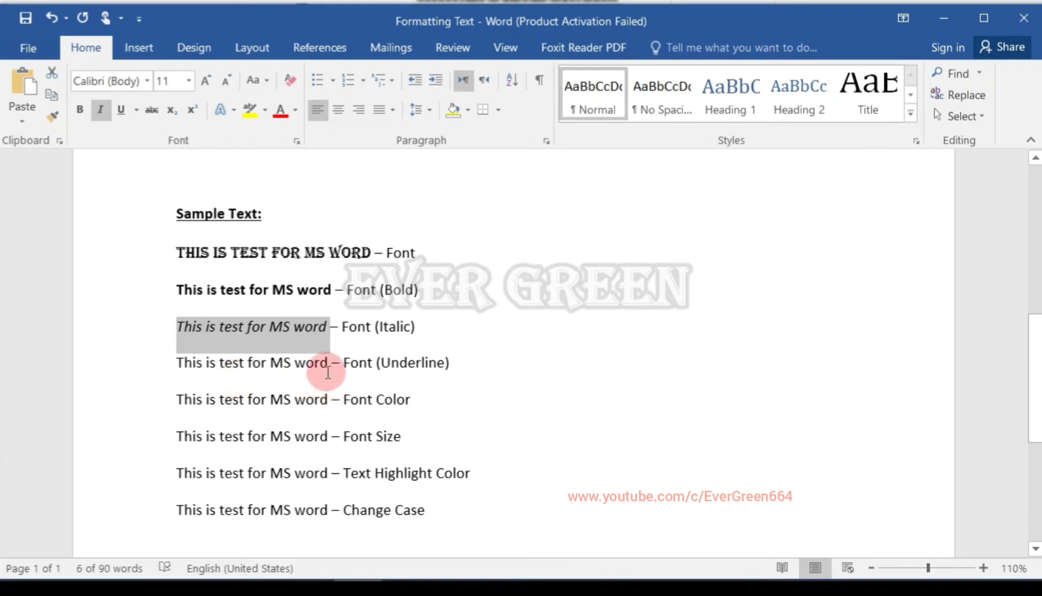
Select 'This is test for MS word' on the Font (Underline) line and underline it
{"action": "left_click_drag", "start_coordinate": [329, 369], "coordinate": [179, 381]}
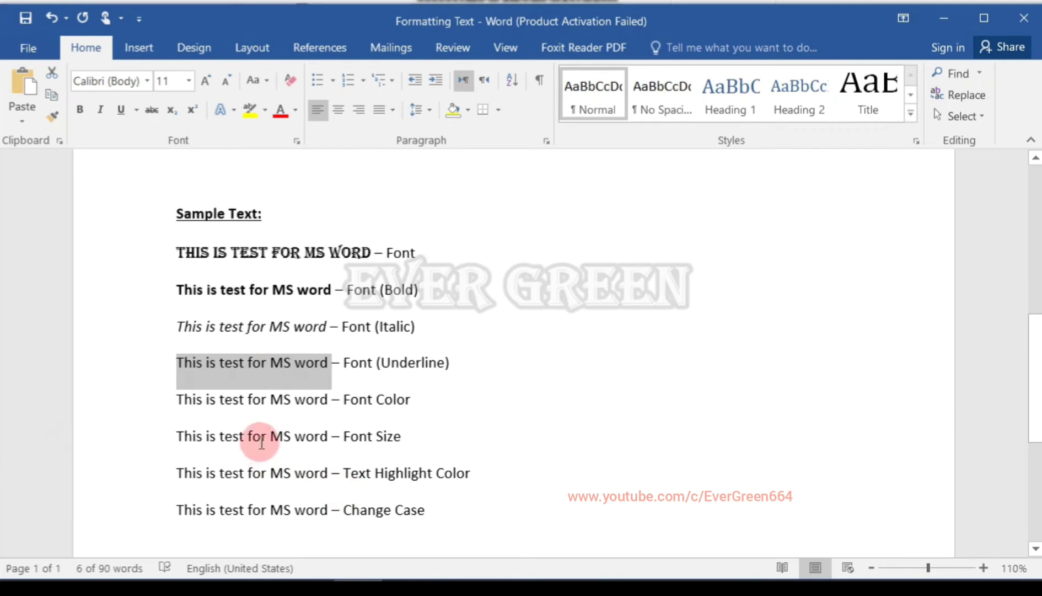
{"action": "left_click", "coordinate": [121, 111]}
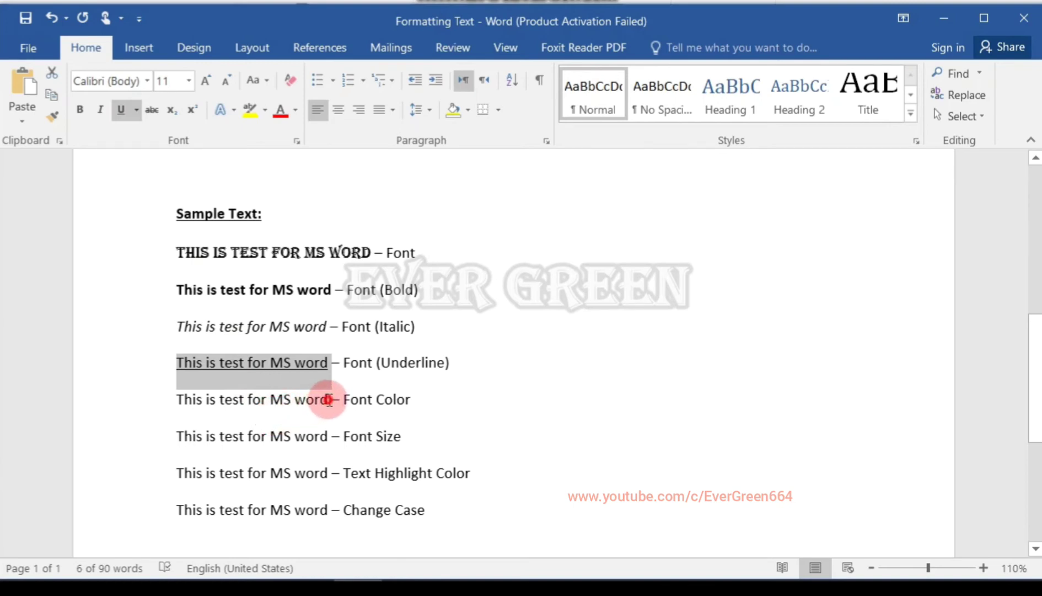
Select the Font Color line's phrase, colour it red, then change it to an olive theme colour
{"action": "left_click_drag", "start_coordinate": [330, 401], "coordinate": [170, 398]}
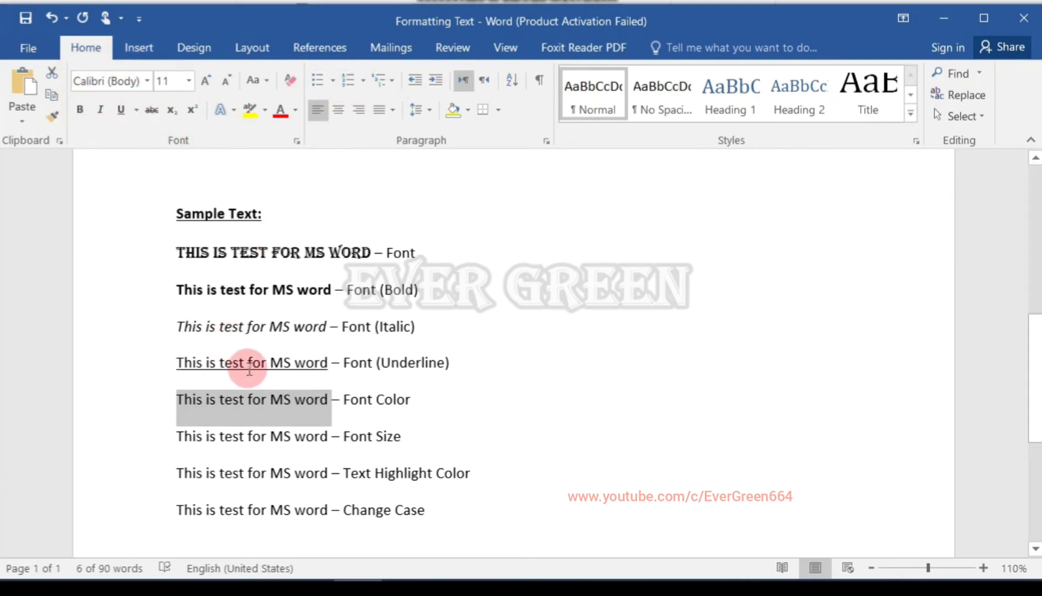
{"action": "left_click", "coordinate": [329, 400]}
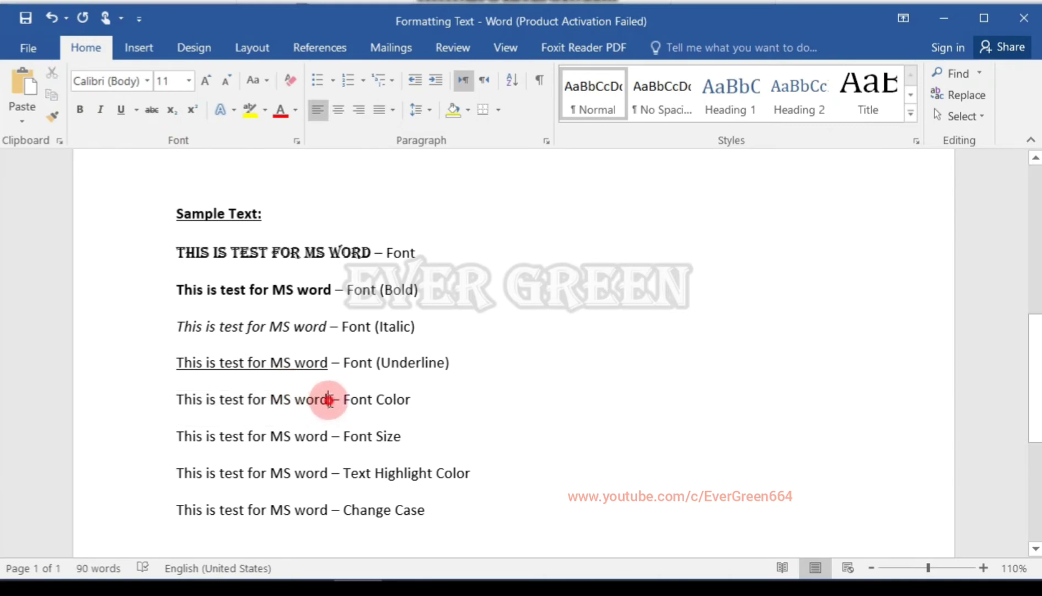
{"action": "left_click_drag", "start_coordinate": [329, 400], "coordinate": [178, 396]}
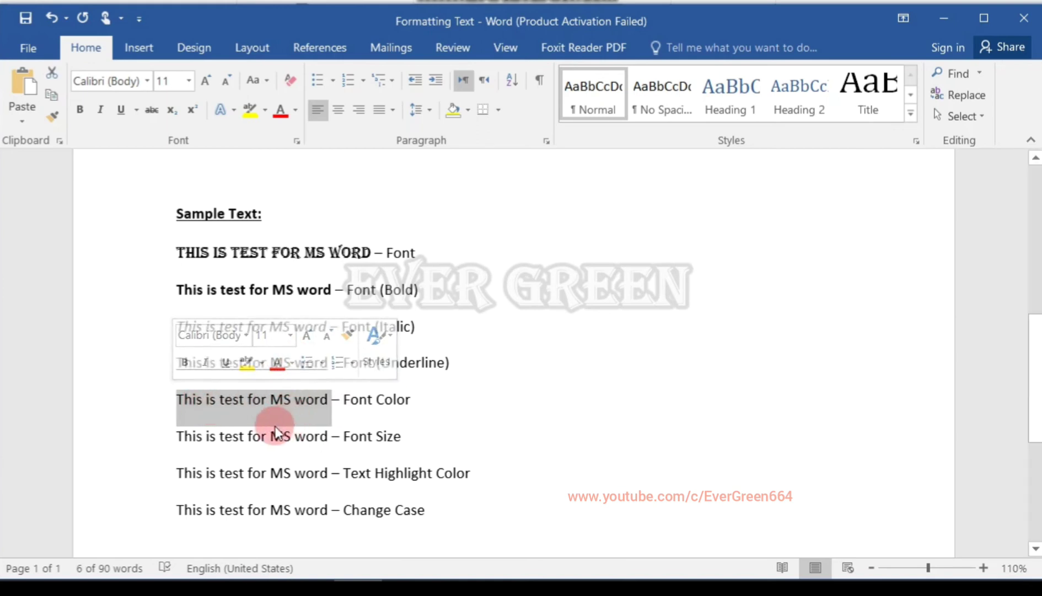
{"action": "left_click", "coordinate": [291, 363]}
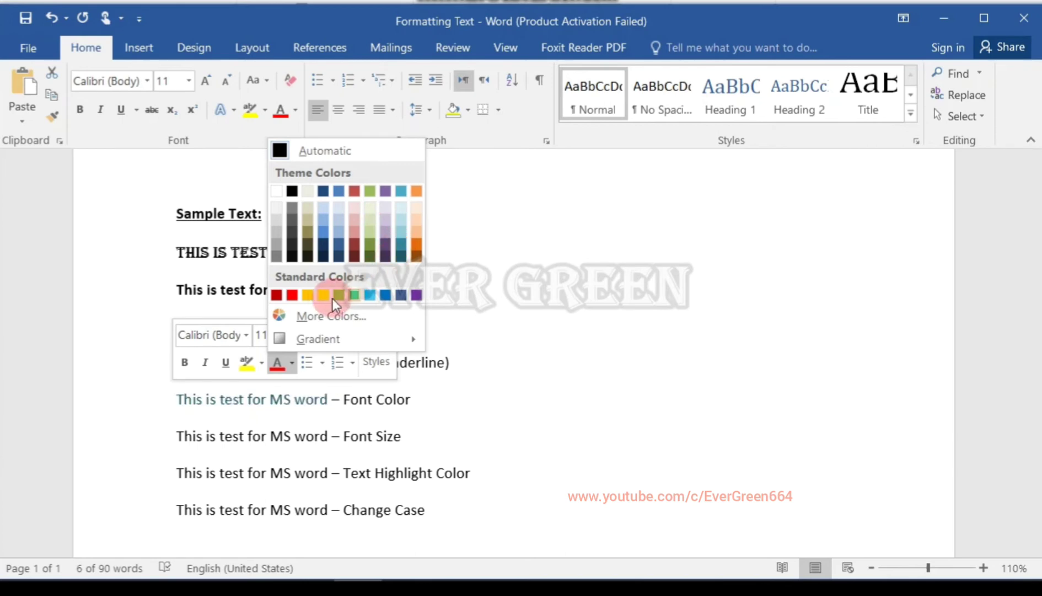
{"action": "left_click", "coordinate": [291, 296]}
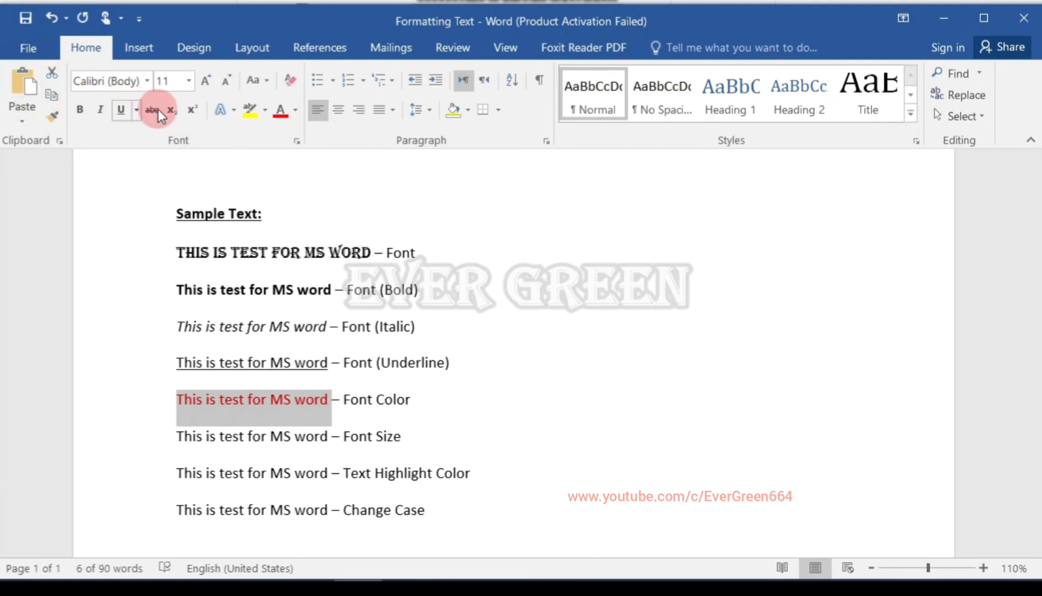
{"action": "left_click", "coordinate": [295, 111]}
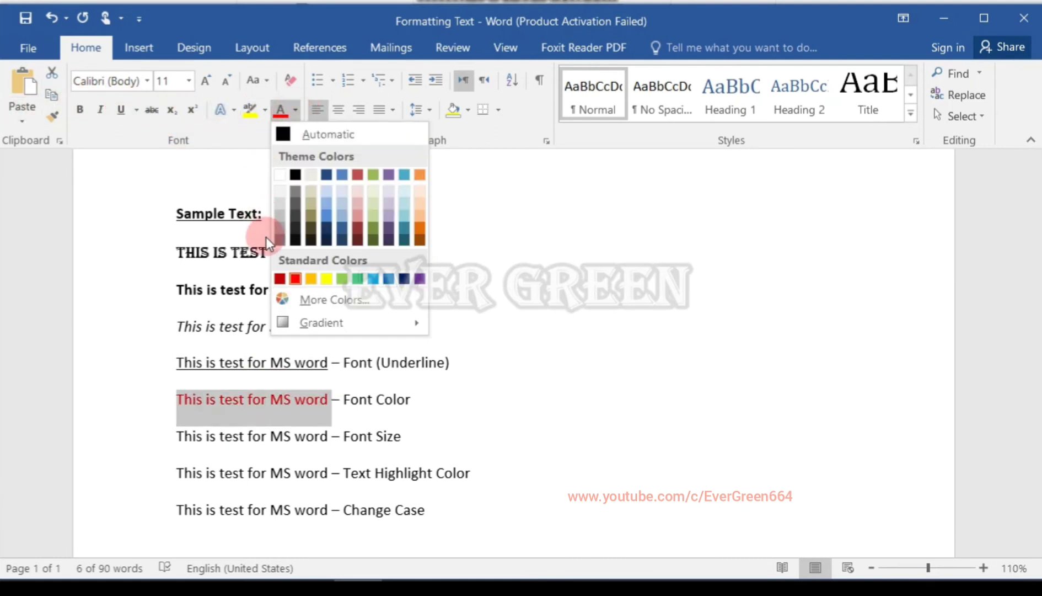
{"action": "left_click", "coordinate": [372, 239]}
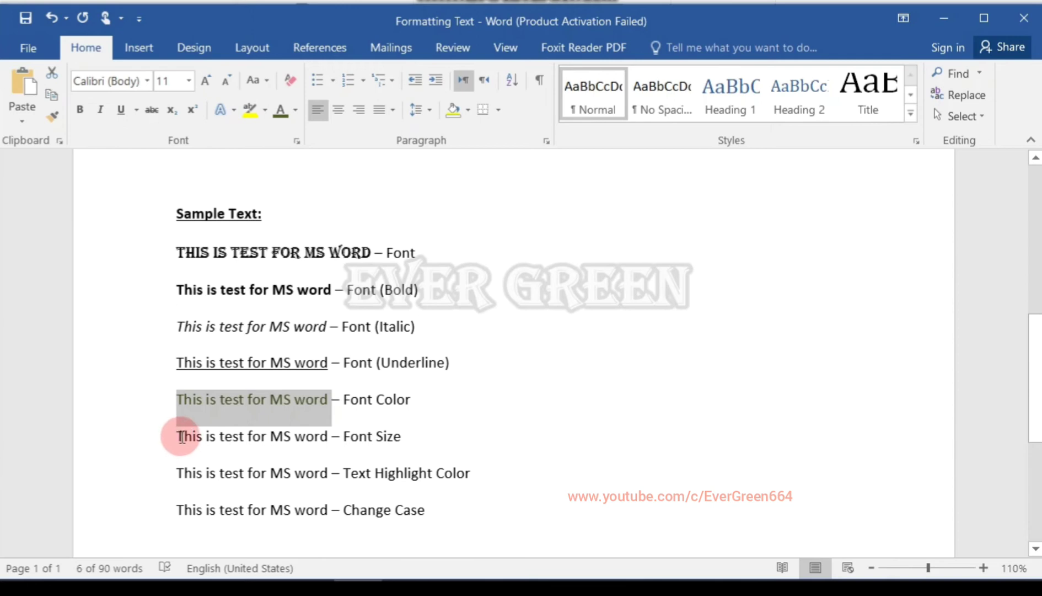
Select the Font Size line's phrase and set it to 9 pt
{"action": "mouse_move", "coordinate": [182, 437]}
{"action": "left_mouse_down"}
{"action": "mouse_move", "coordinate": [311, 437]}
{"action": "mouse_move", "coordinate": [177, 438]}
{"action": "left_mouse_up"}
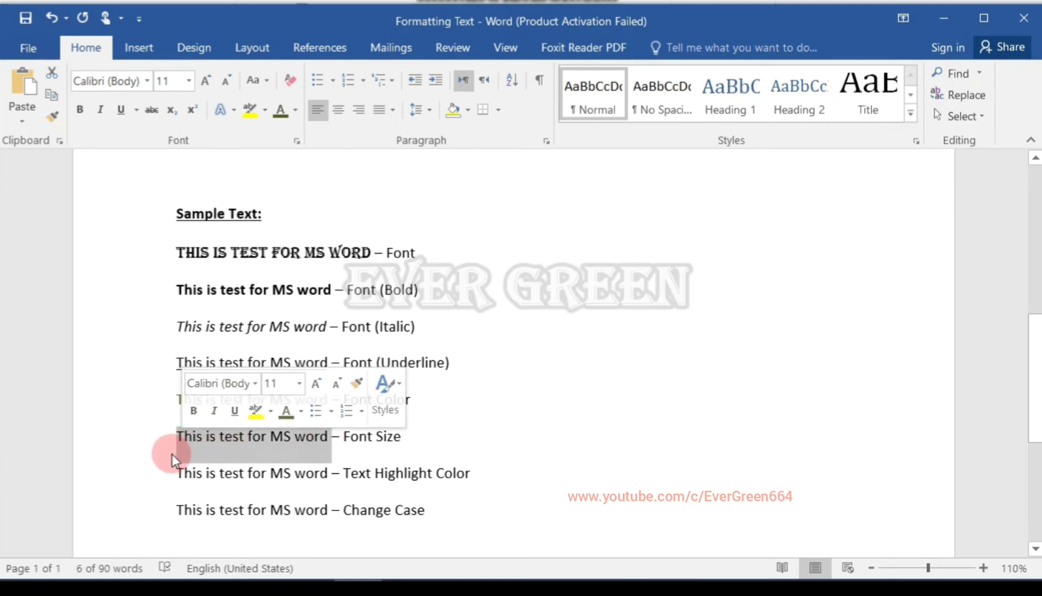
{"action": "left_click", "coordinate": [188, 81]}
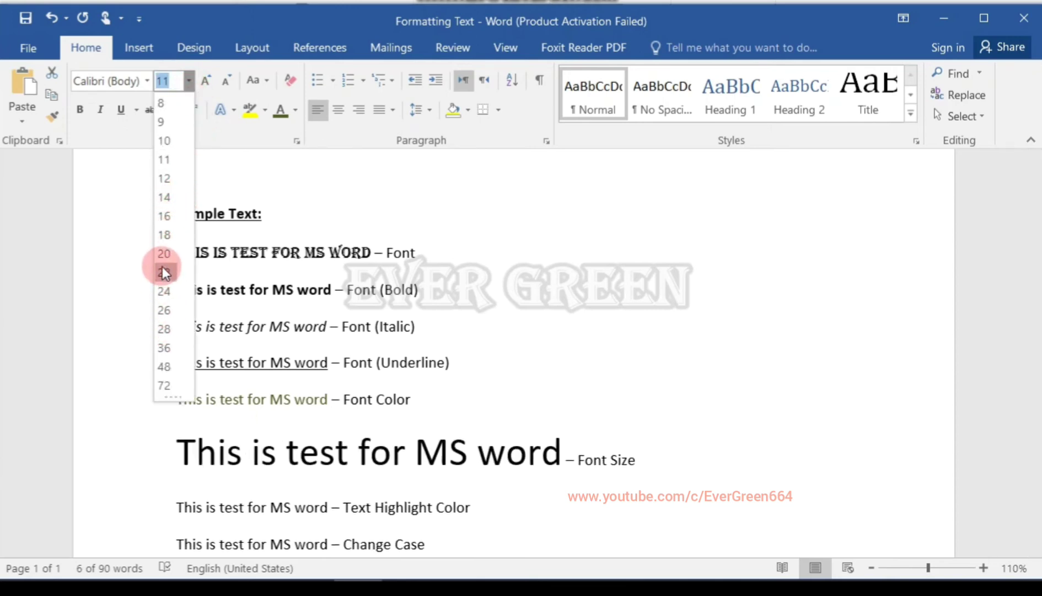
{"action": "left_click", "coordinate": [176, 122]}
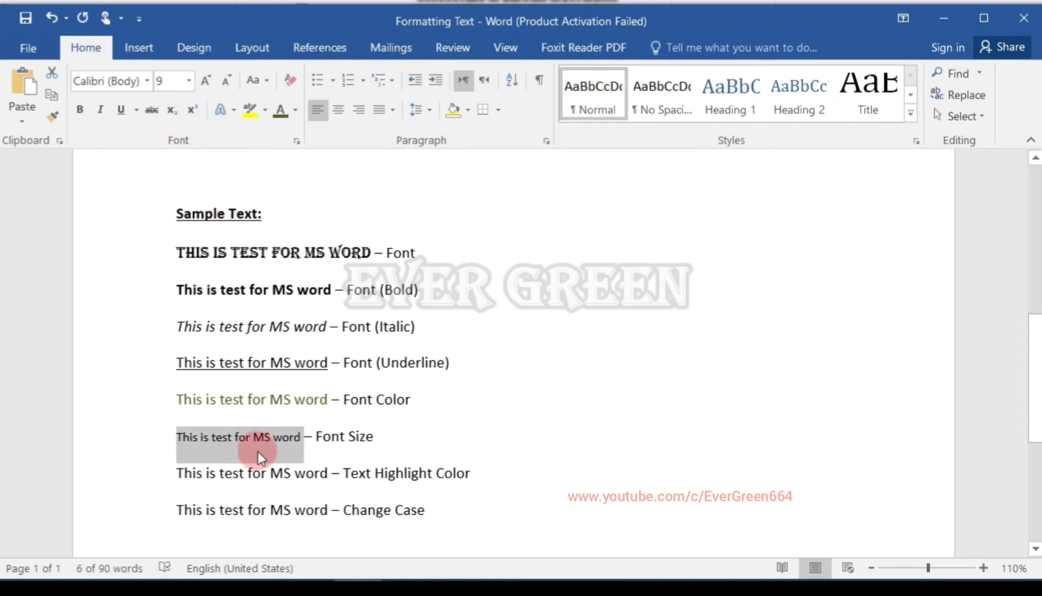
Grow the phrase to 14 pt with Increase Font Size, then shrink it back to 11 pt
{"action": "left_click", "coordinate": [199, 84]}
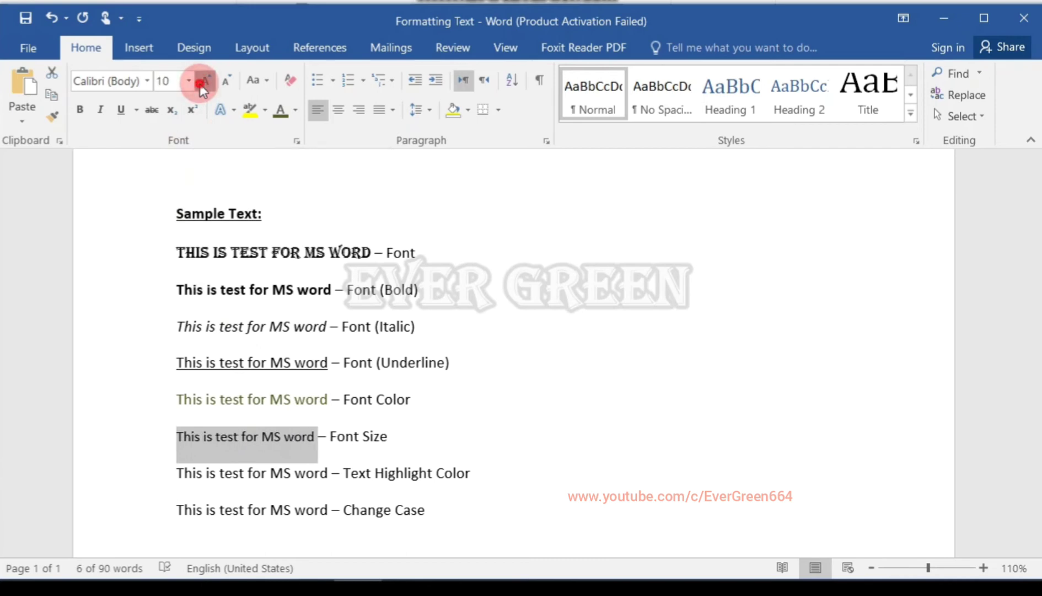
{"action": "left_click", "coordinate": [200, 84]}
{"action": "left_click", "coordinate": [200, 84]}
{"action": "left_click", "coordinate": [200, 84]}
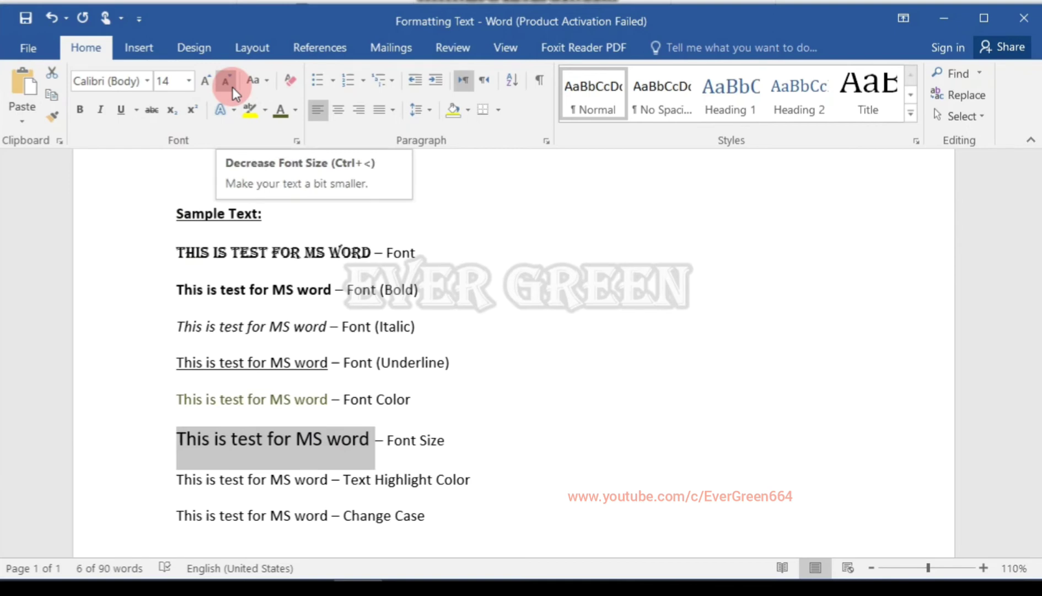
{"action": "left_click", "coordinate": [225, 81]}
{"action": "left_click", "coordinate": [226, 82]}
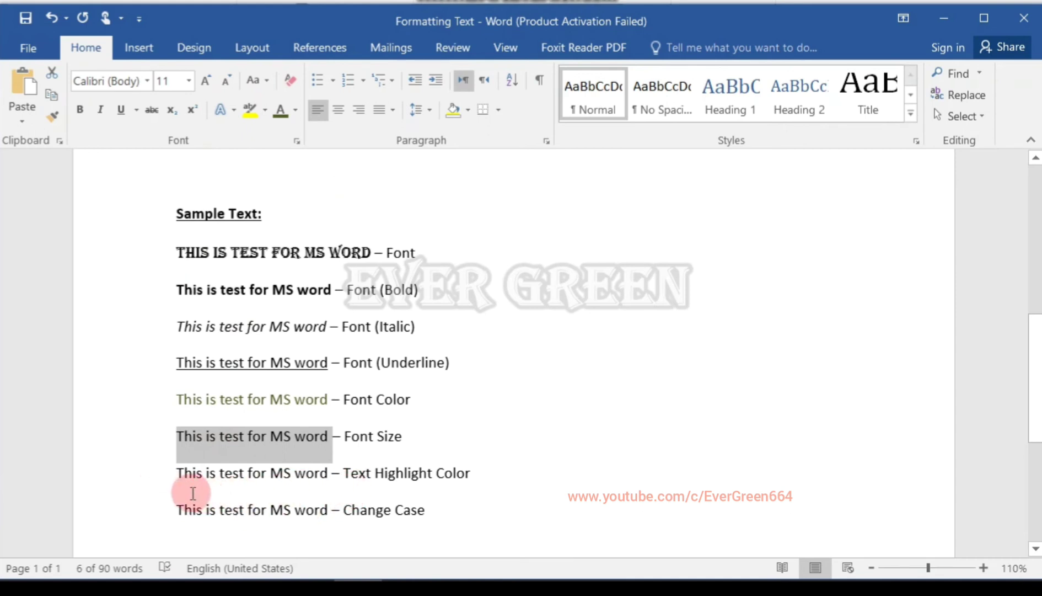
Highlight 'This is test for MS word' on the Text Highlight Color line in yellow
{"action": "left_click_drag", "start_coordinate": [177, 473], "coordinate": [319, 480]}
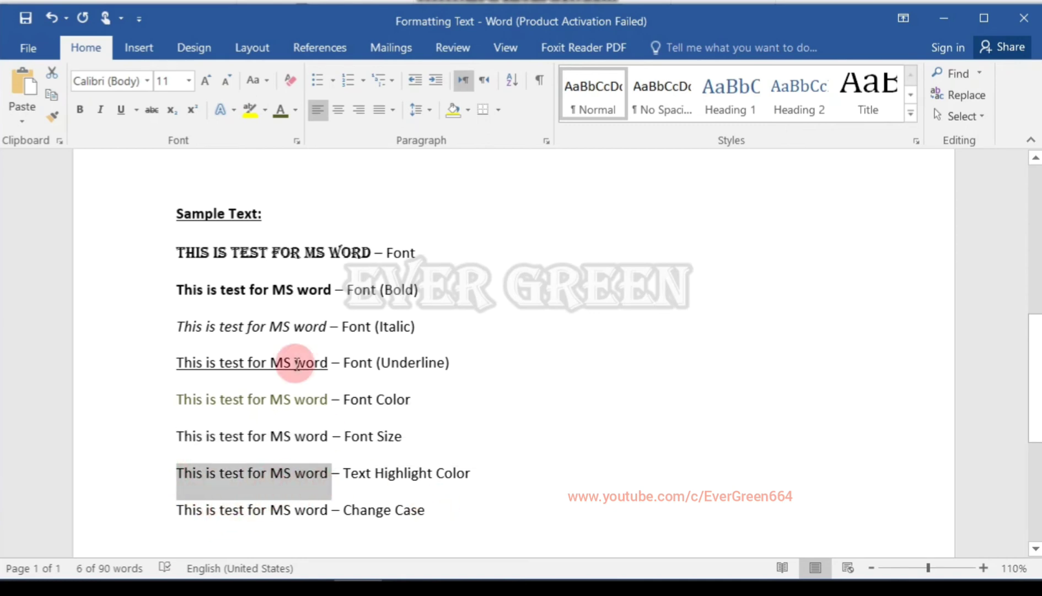
{"action": "left_click", "coordinate": [267, 114]}
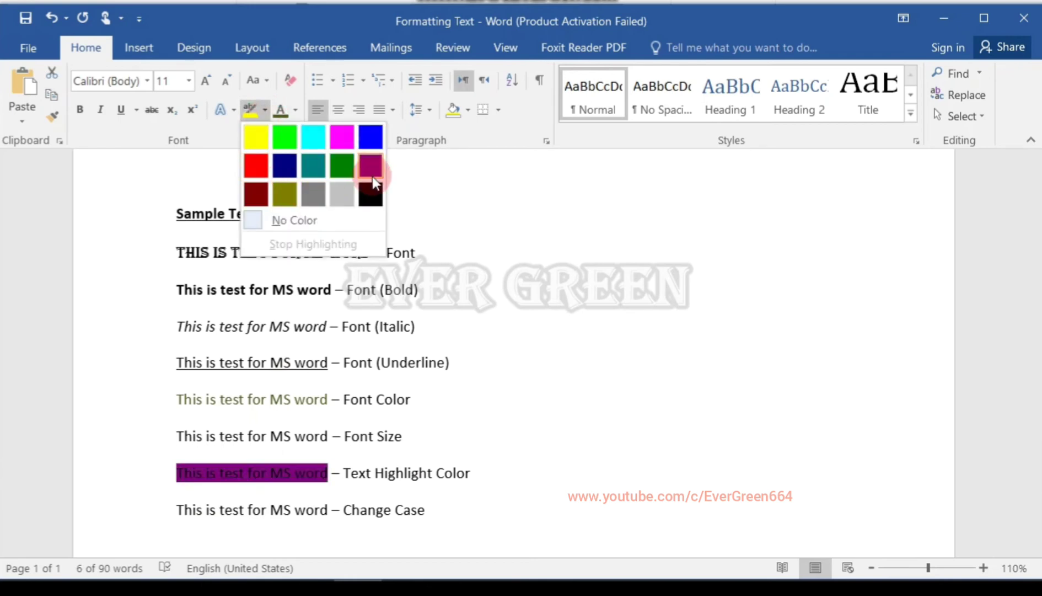
{"action": "left_click", "coordinate": [258, 139]}
{"action": "key", "text": "Right"}
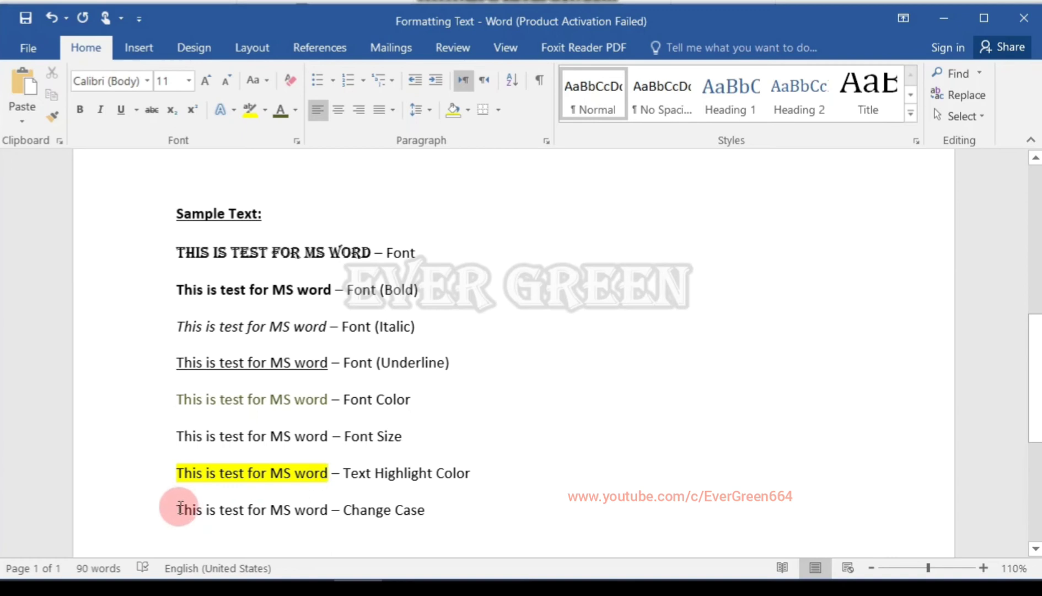
Select the Change Case line's sample text and show the Change Case (Aa) options
{"action": "left_click_drag", "start_coordinate": [177, 508], "coordinate": [330, 518]}
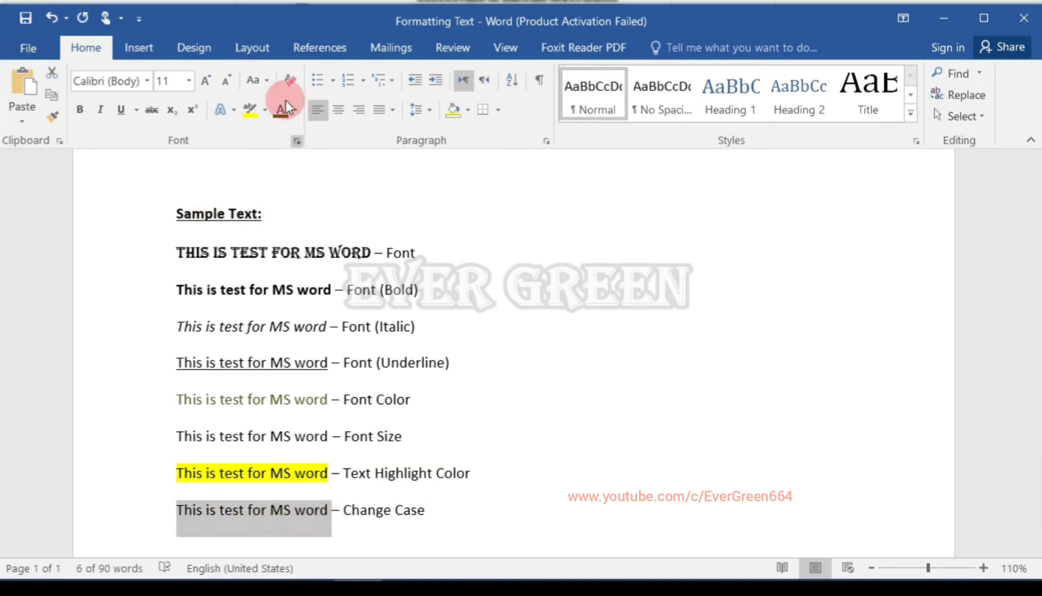
{"action": "left_click", "coordinate": [267, 80]}
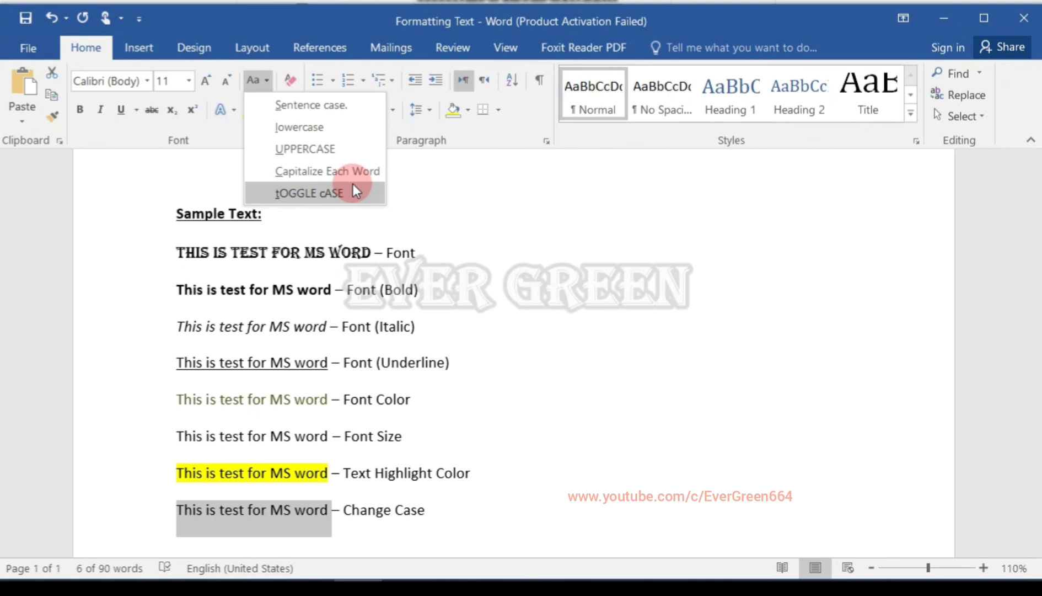
Apply Sentence case, then lowercase, to the Change Case sample line
{"action": "left_click", "coordinate": [309, 99]}
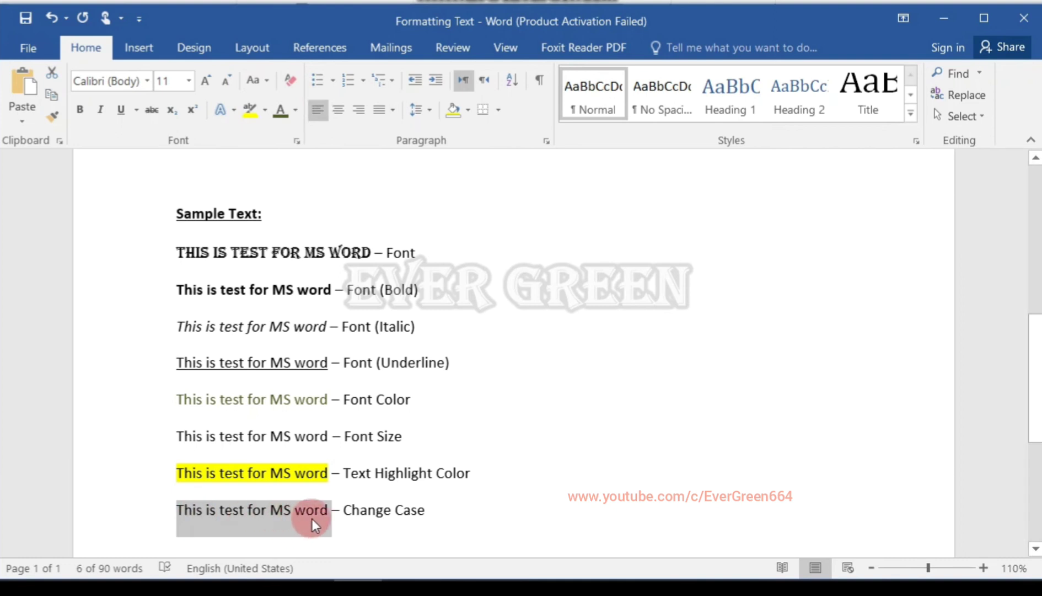
{"action": "left_click", "coordinate": [267, 80]}
{"action": "left_click", "coordinate": [273, 104]}
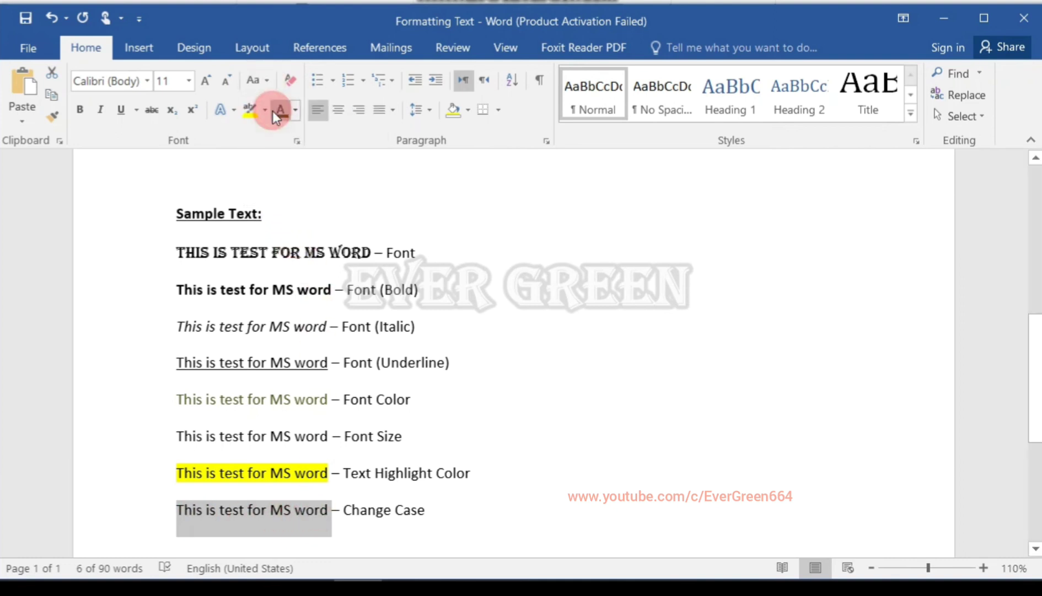
{"action": "left_click", "coordinate": [272, 82]}
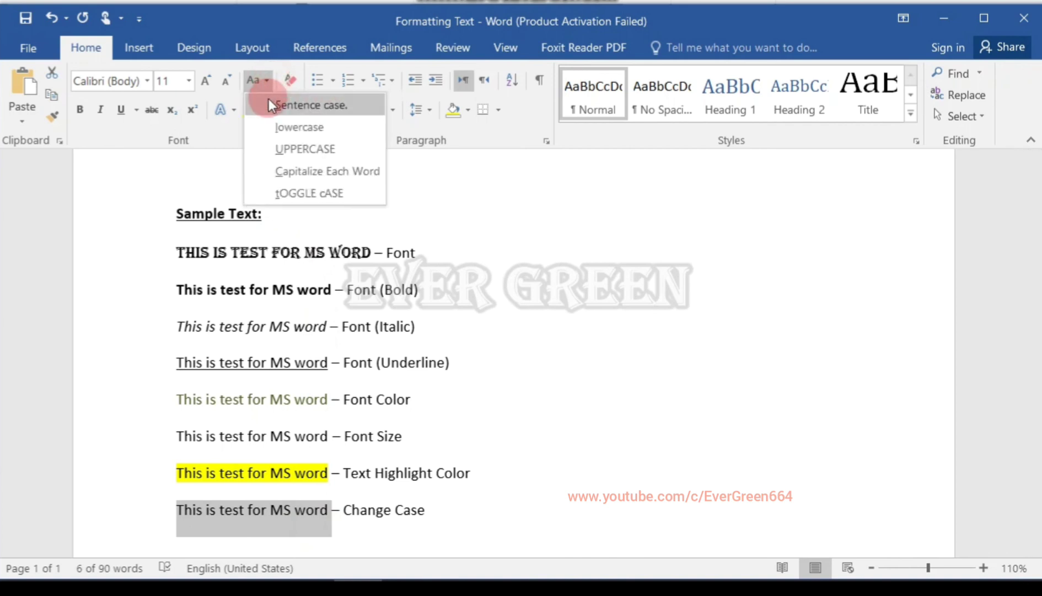
{"action": "left_click", "coordinate": [271, 128]}
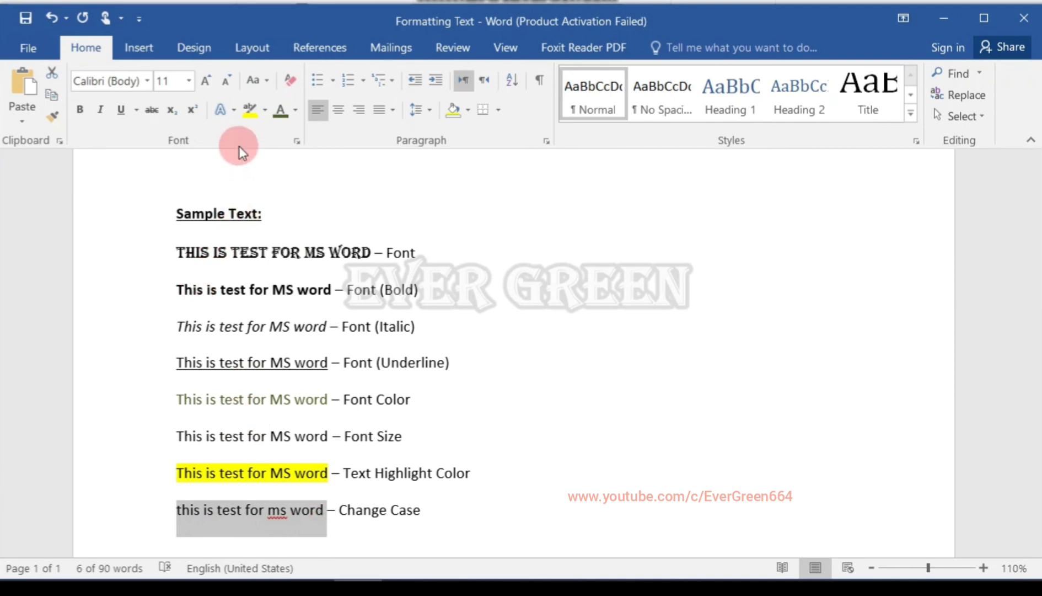
Switch the line to UPPERCASE, then Capitalize Each Word, ending with tOGGLE cASE
{"action": "left_click", "coordinate": [269, 80]}
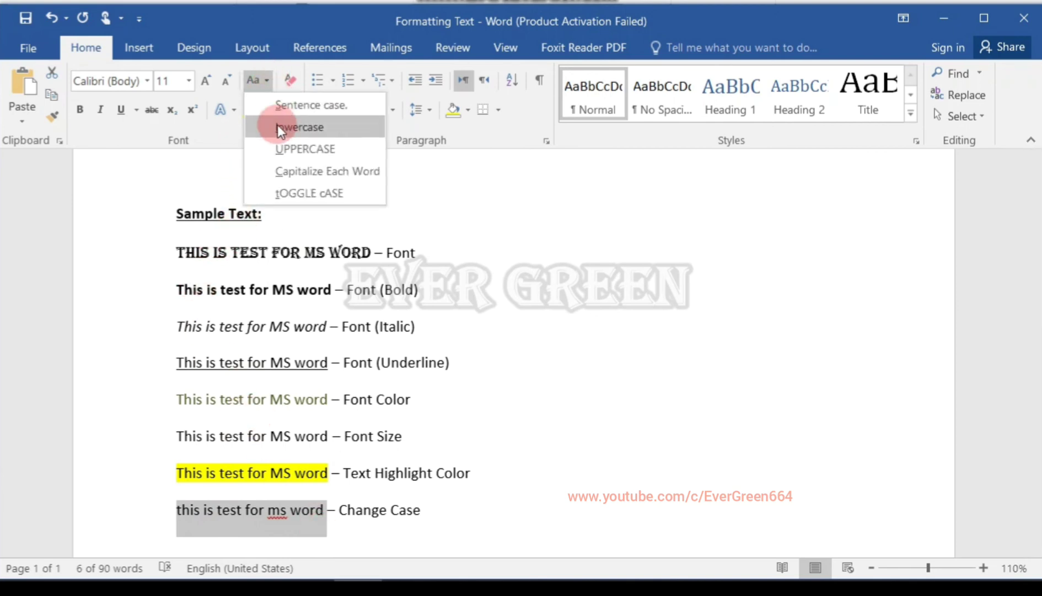
{"action": "left_click", "coordinate": [283, 150]}
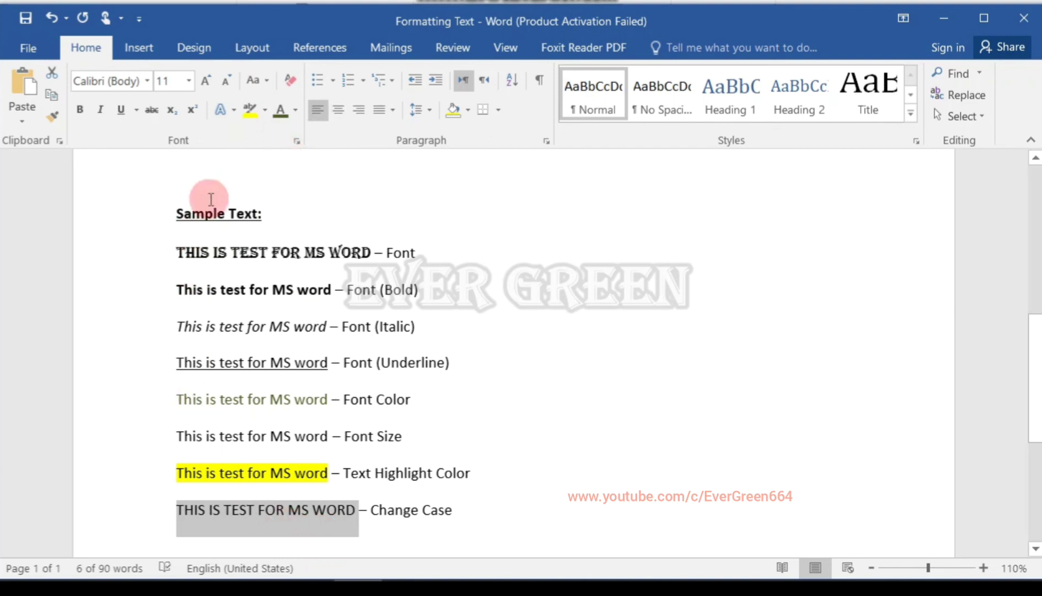
{"action": "left_click", "coordinate": [270, 82]}
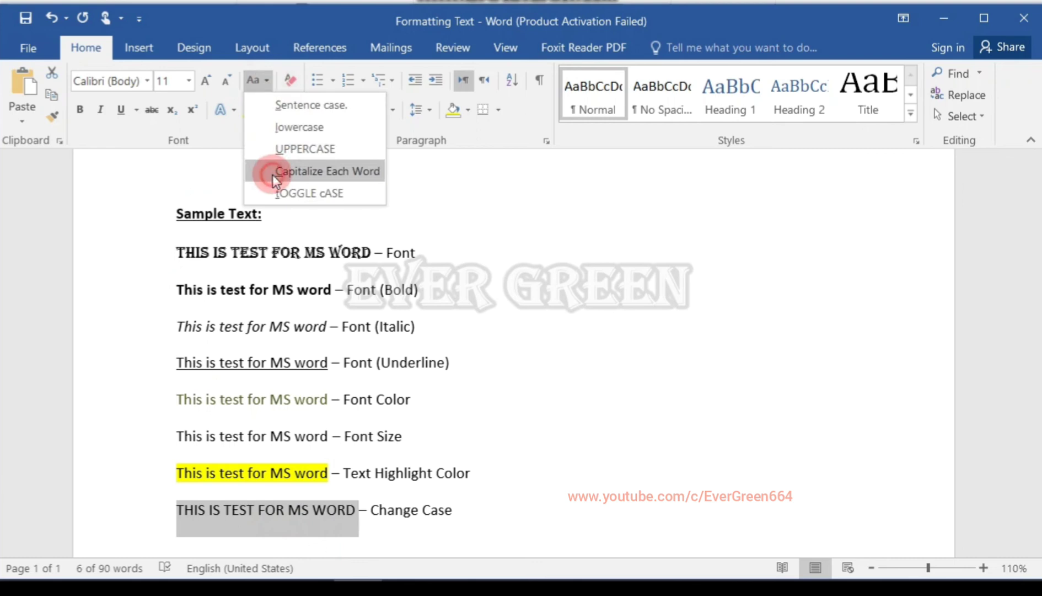
{"action": "left_click", "coordinate": [273, 171]}
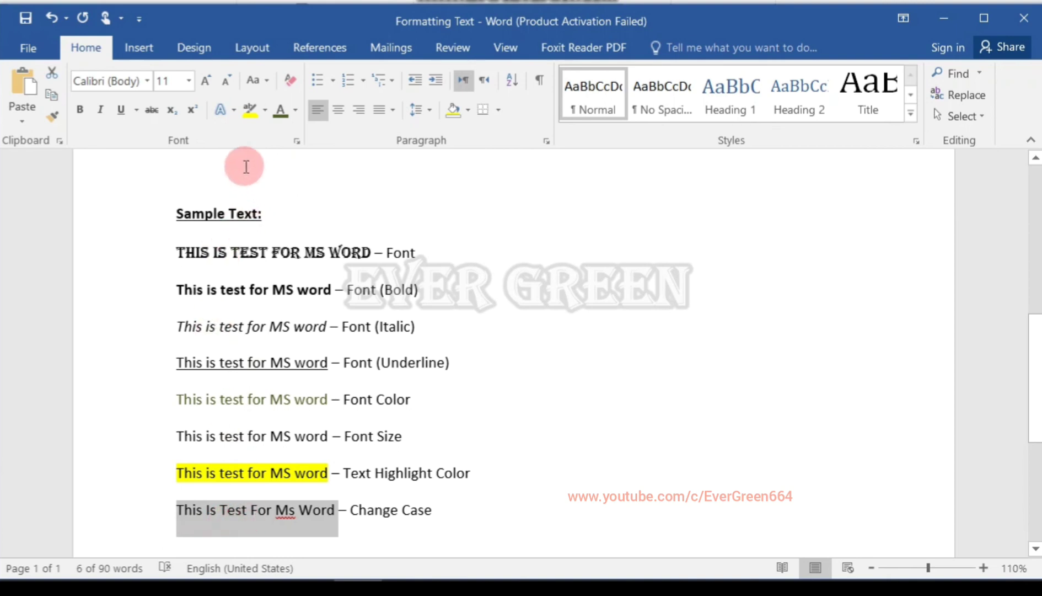
{"action": "left_click", "coordinate": [260, 83]}
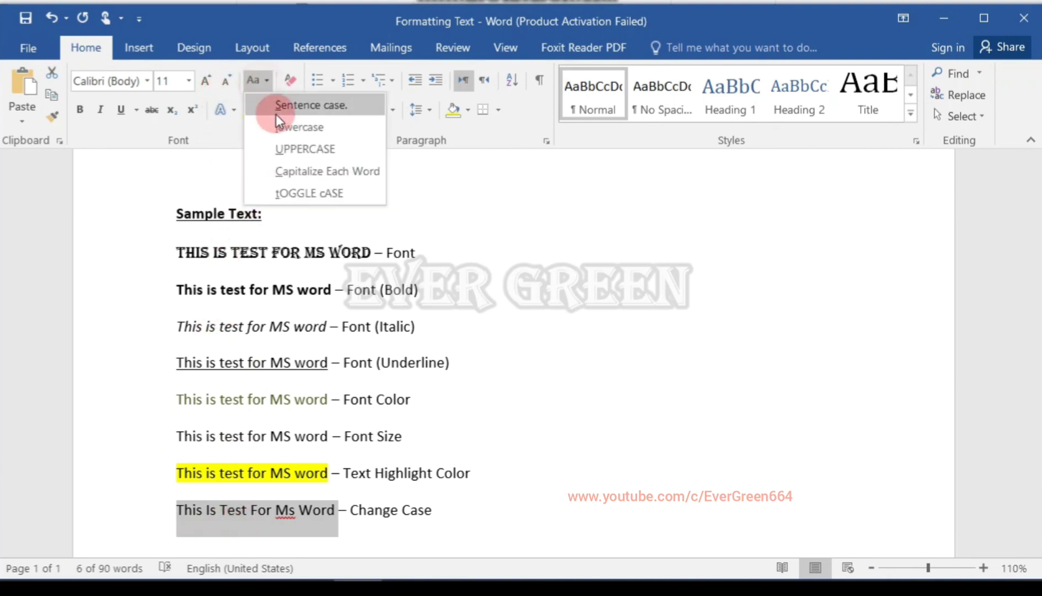
{"action": "left_click", "coordinate": [300, 193]}
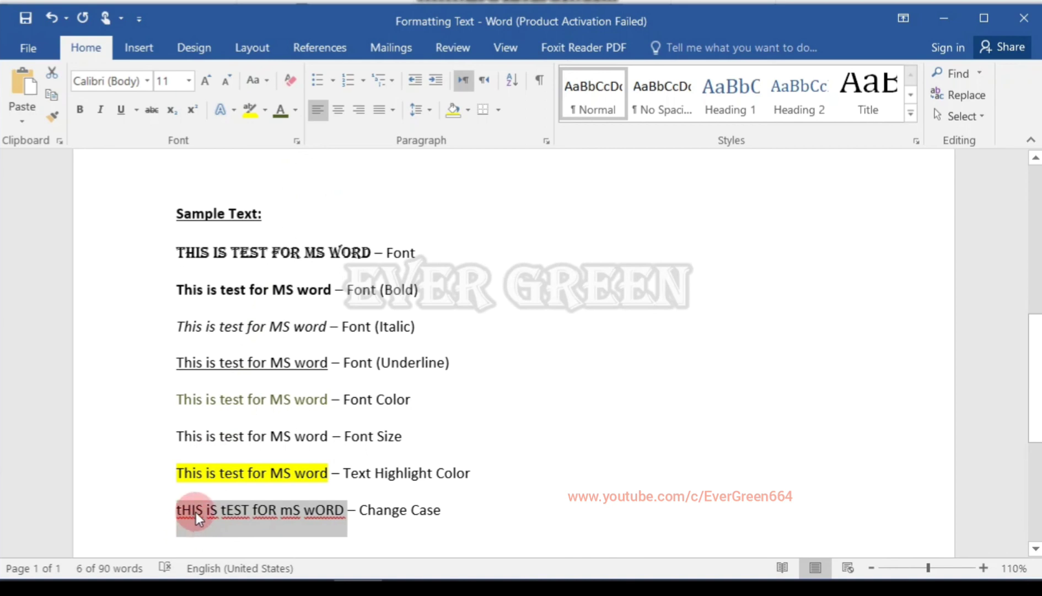
{"action": "scroll", "coordinate": [268, 491], "scroll_direction": "down", "scroll_amount": 3}
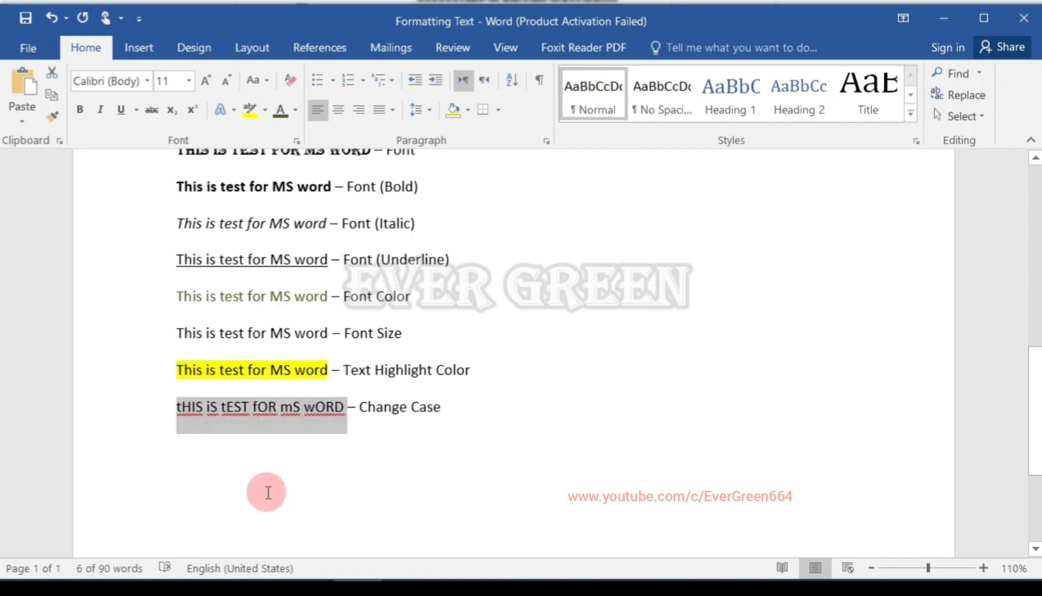